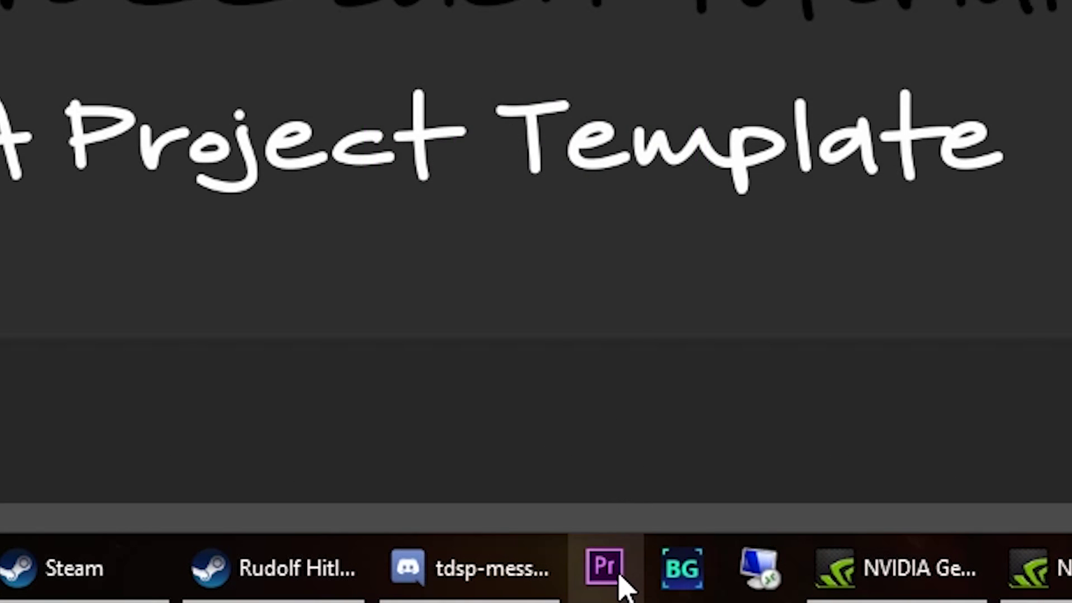
- Launch Premiere Pro and start a new project in a new E:\Editing\Template folder
click(604, 567)
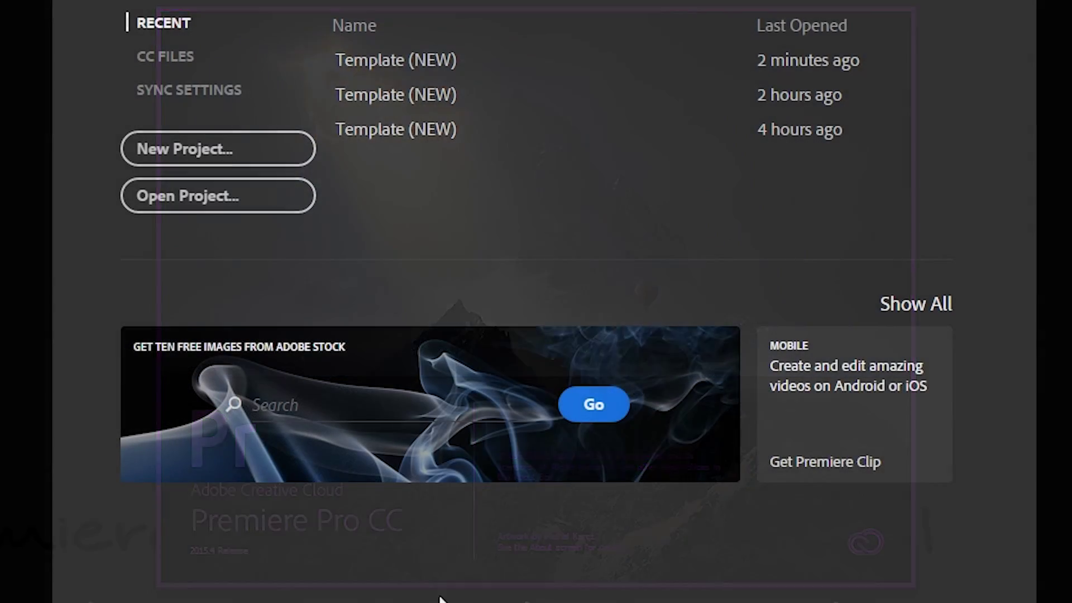
click(211, 152)
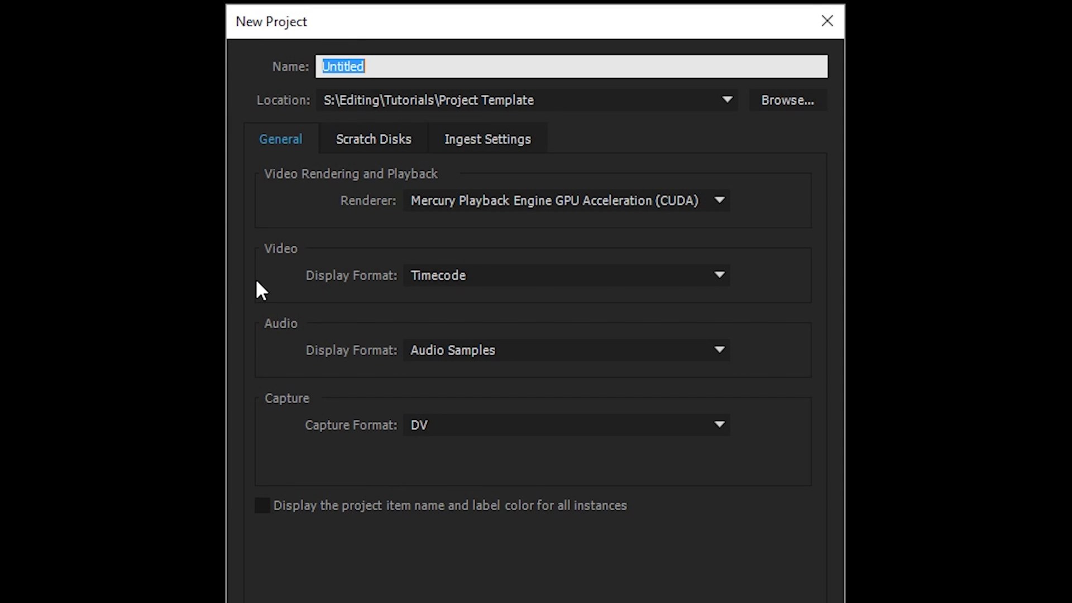
click(768, 94)
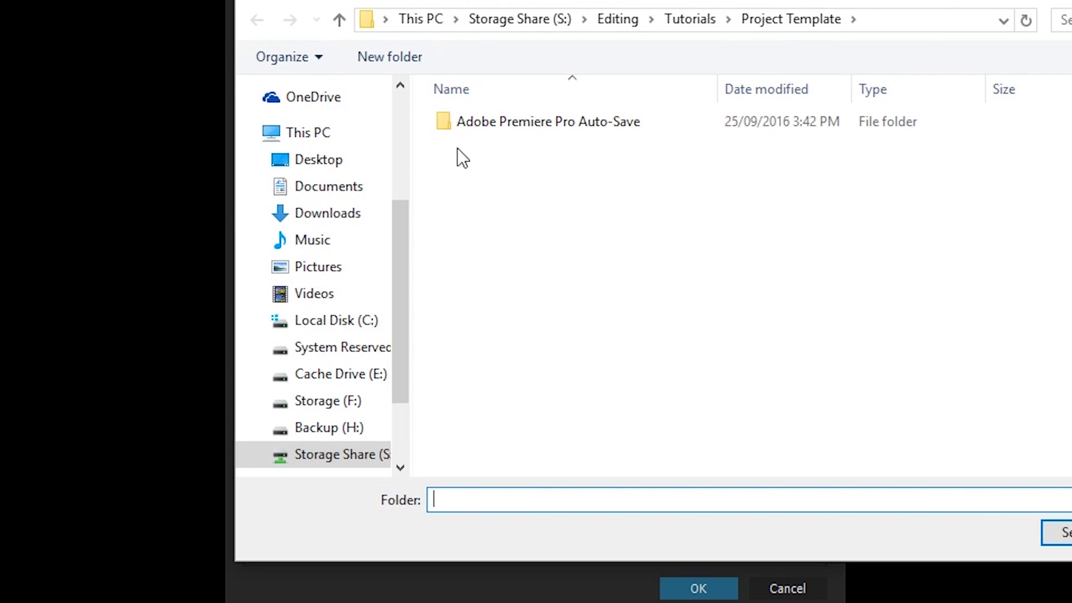
click(333, 373)
key(ctrl+shift+n)
text(Editing)
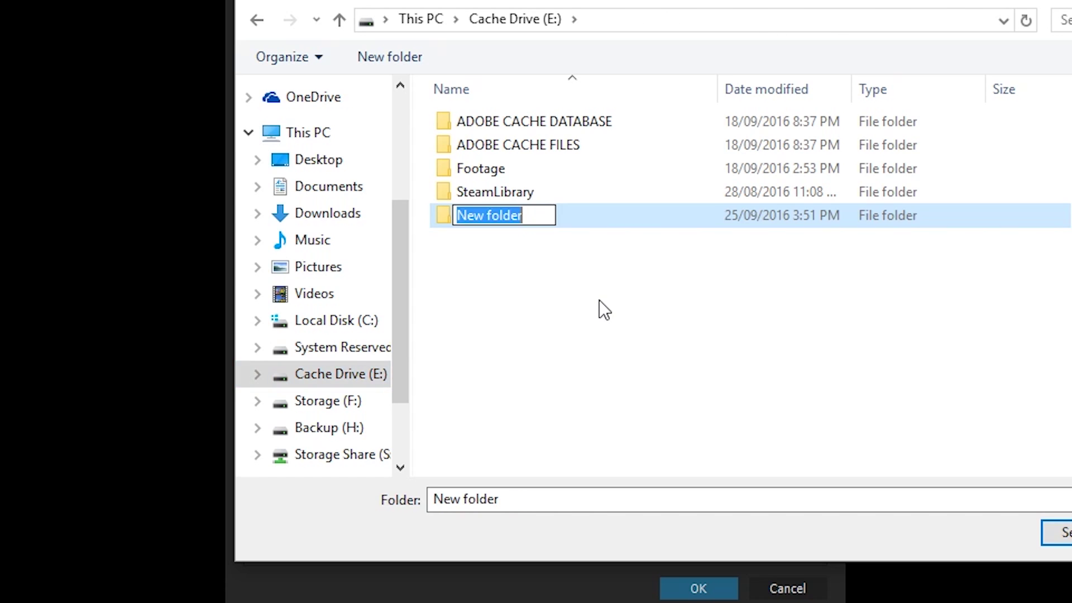
key(Return)
key(Return)
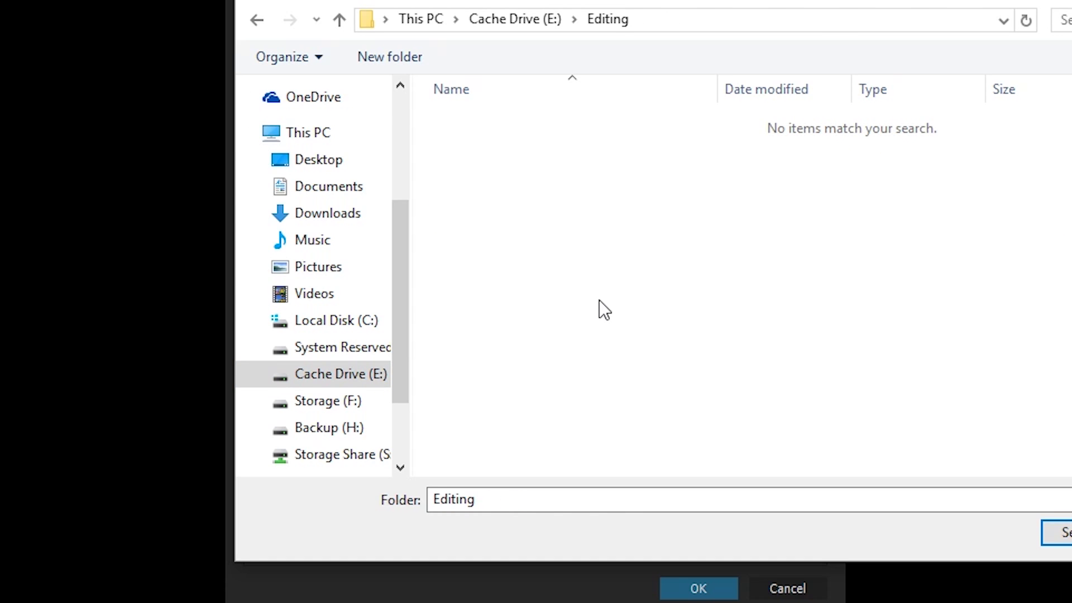
key(ctrl+shift+n)
text(Template)
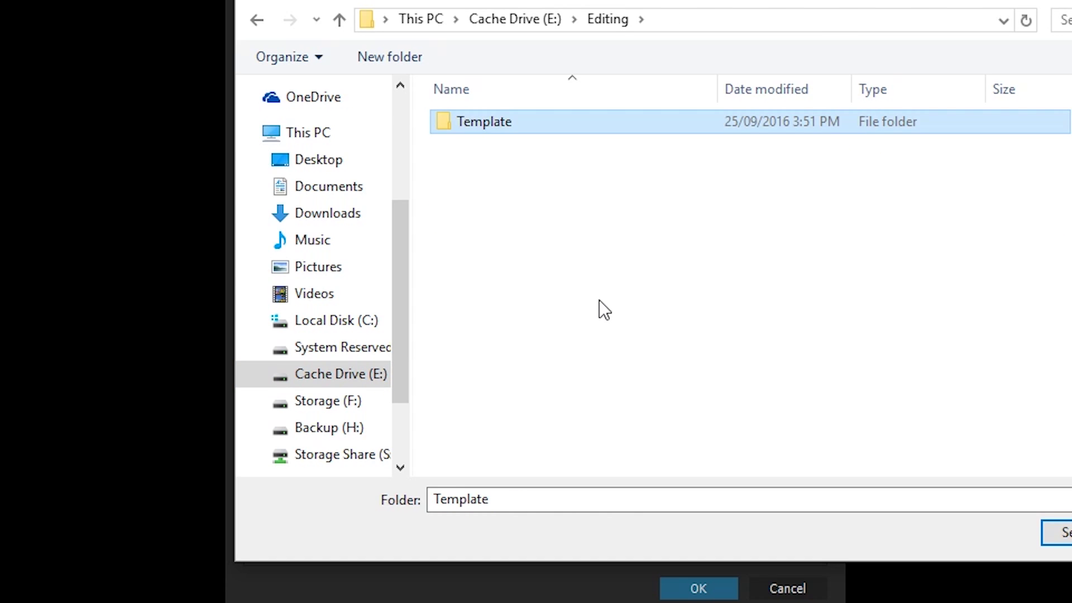
key(Return)
key(Return)
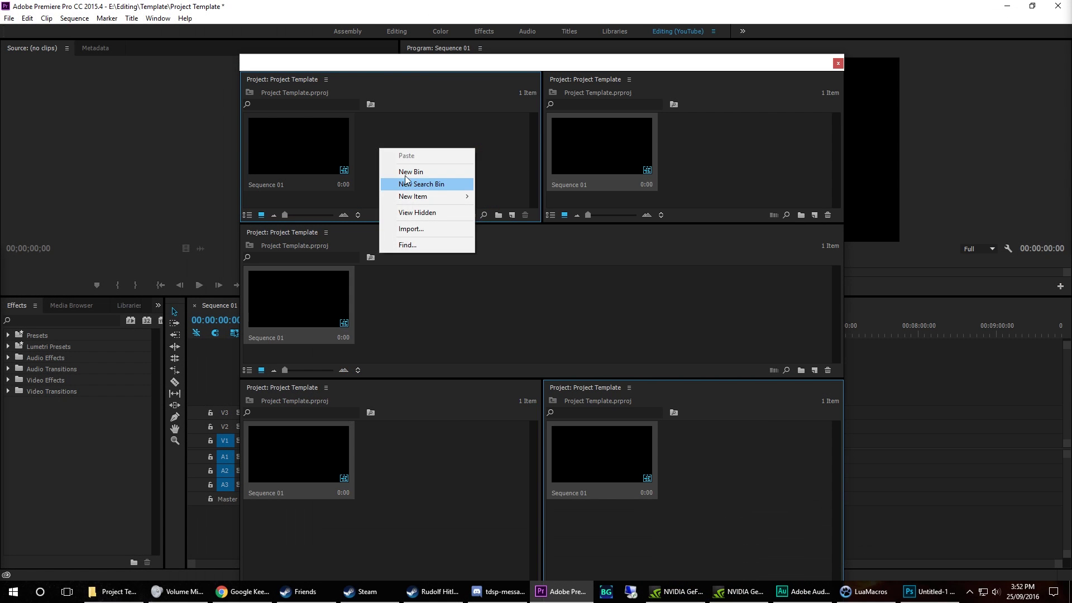
- Create Sequences, A-Roll and B-Roll bins, moving Sequence 01 into Sequences
click(410, 171)
text(Sequences)
key(Return)
drag(298, 149, 411, 149)
right_click(384, 170)
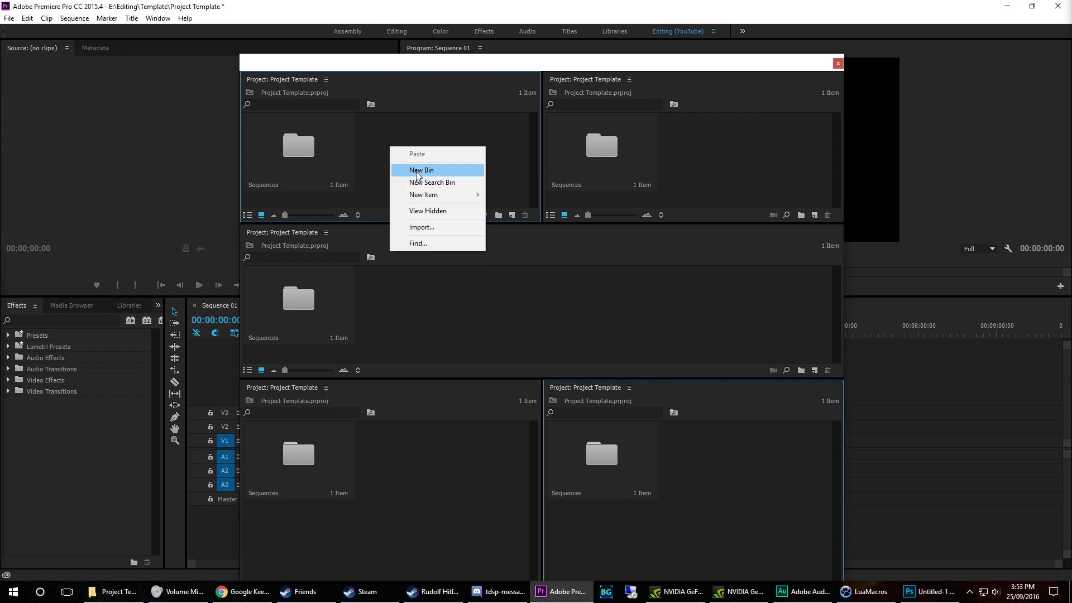
click(410, 171)
text(A-Roll)
key(Return)
right_click(503, 193)
click(525, 185)
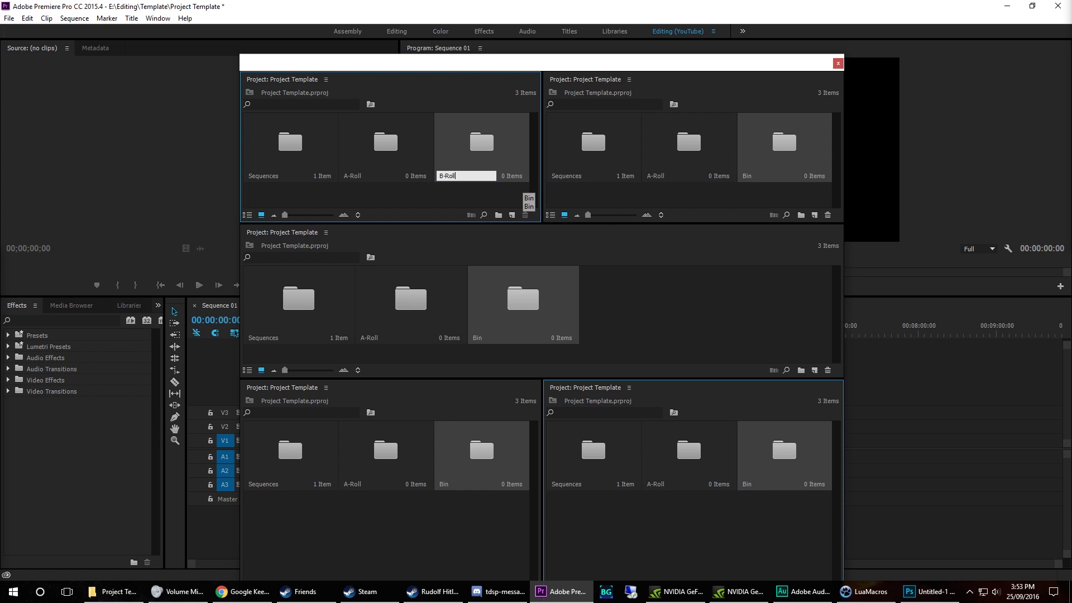
text(l)
key(Return)
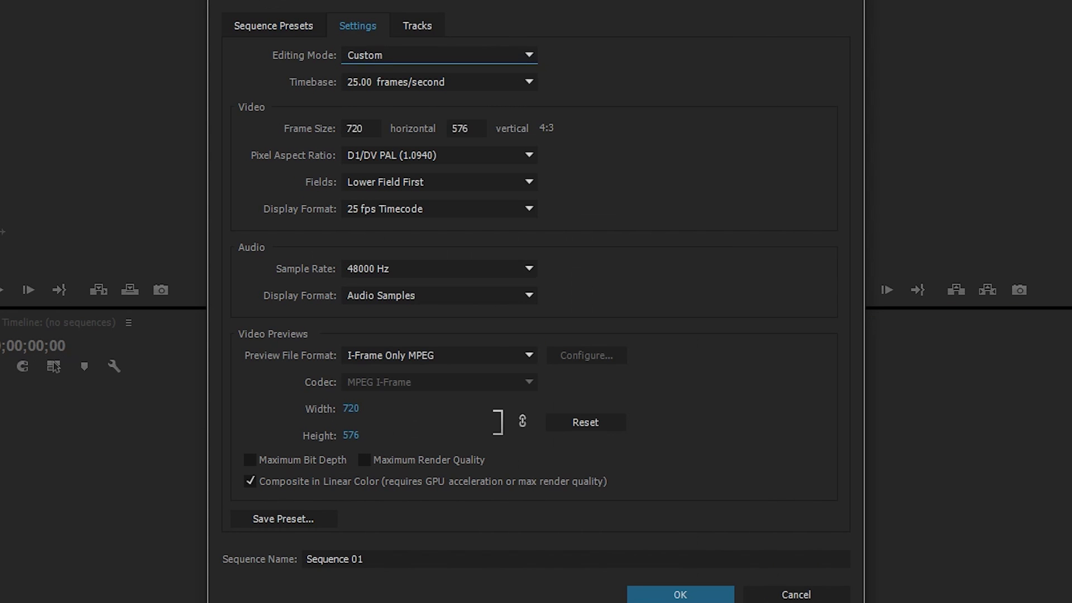
- Set the new sequence to 1920×1080 with square pixels and maximum render quality
click(466, 128)
text(1080)
click(439, 155)
click(418, 175)
click(365, 460)
click(680, 594)
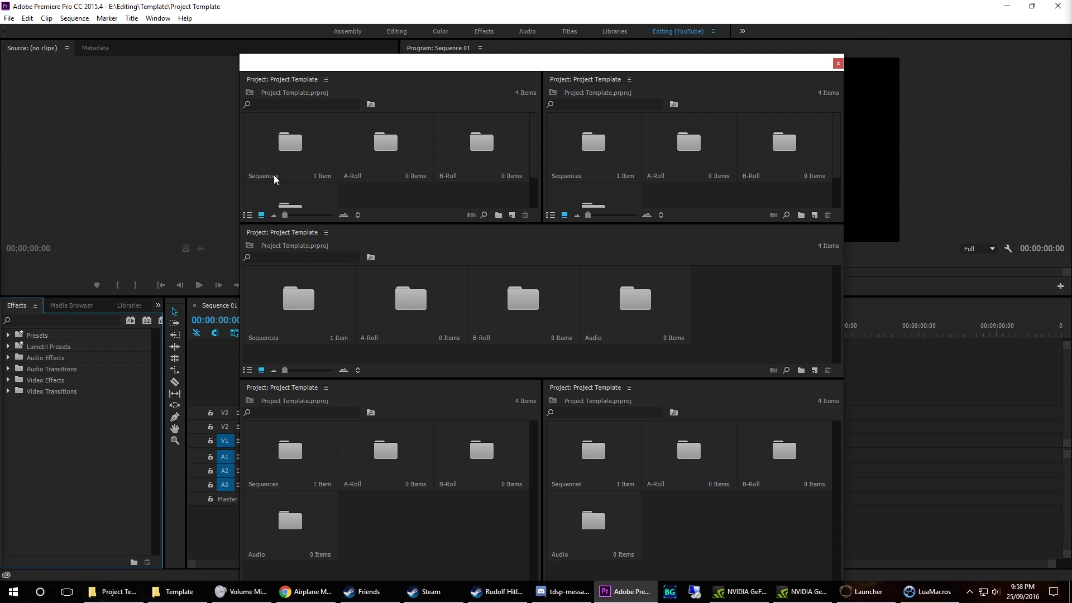
- Save the Project Template project with Save As (Ctrl+Shift+S)
key(ctrl+shift+s)
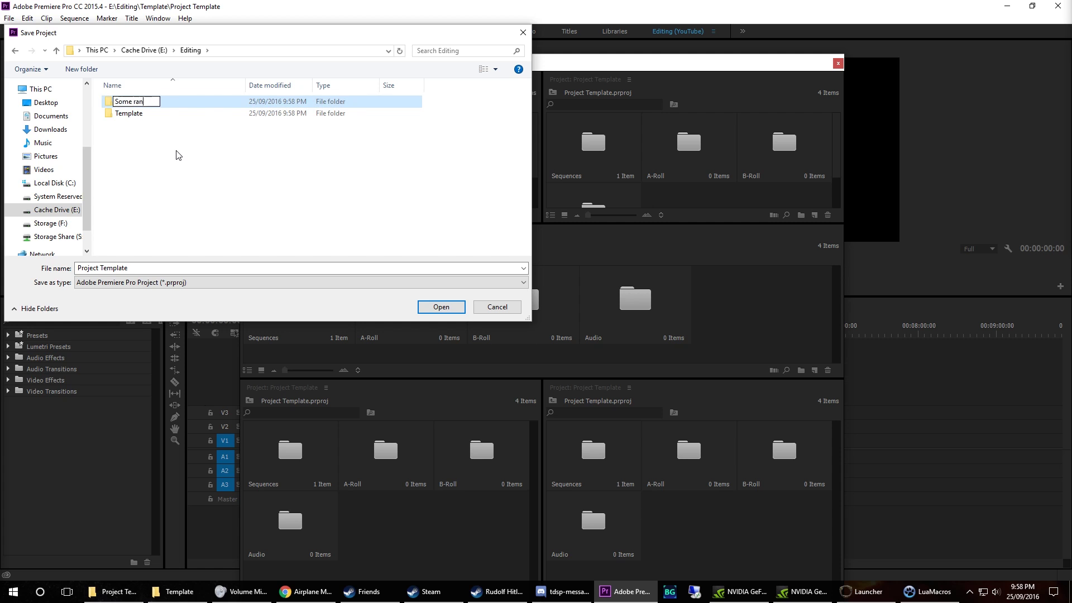
key(Return)
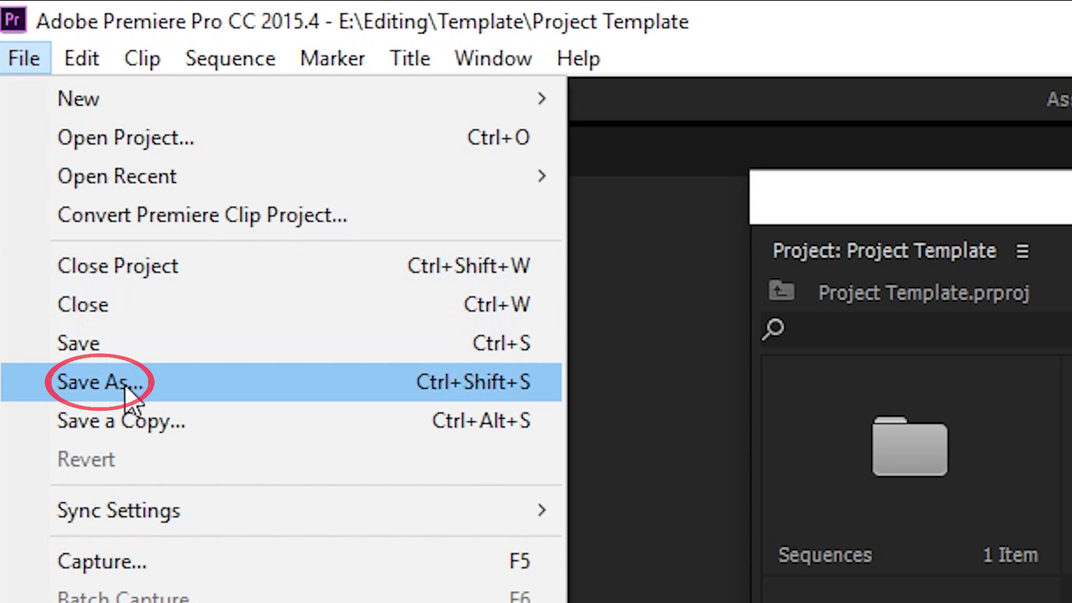